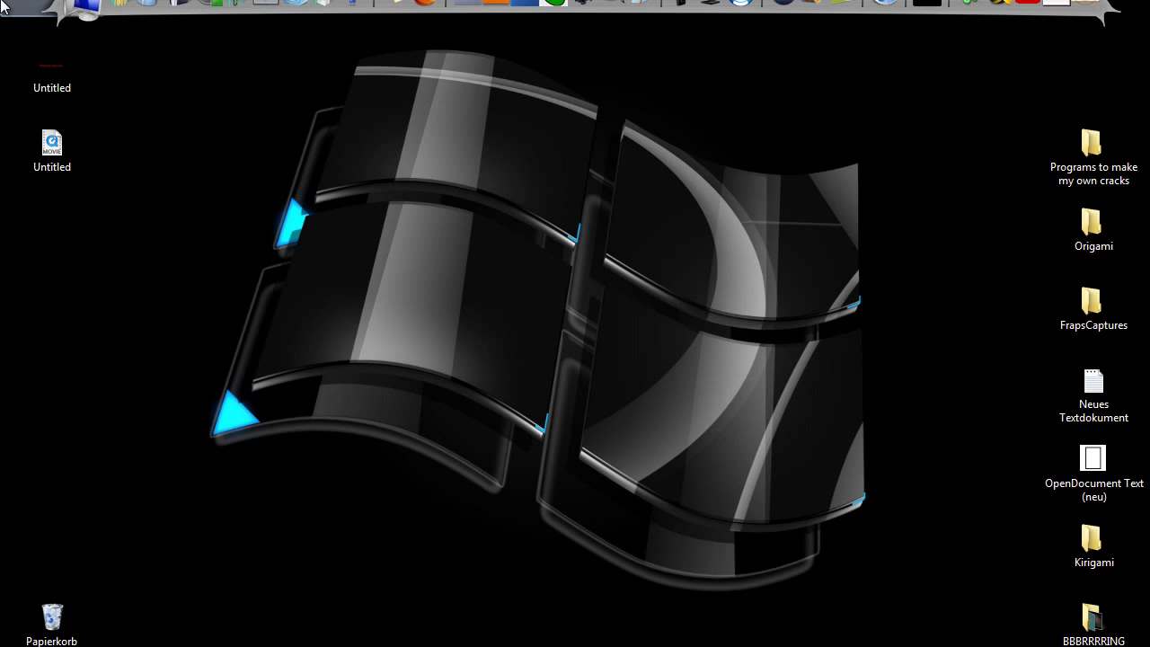
Preview the red PhasmidTutorials logo image in Windows Photo Viewer, then close it.
double_click(41, 72)
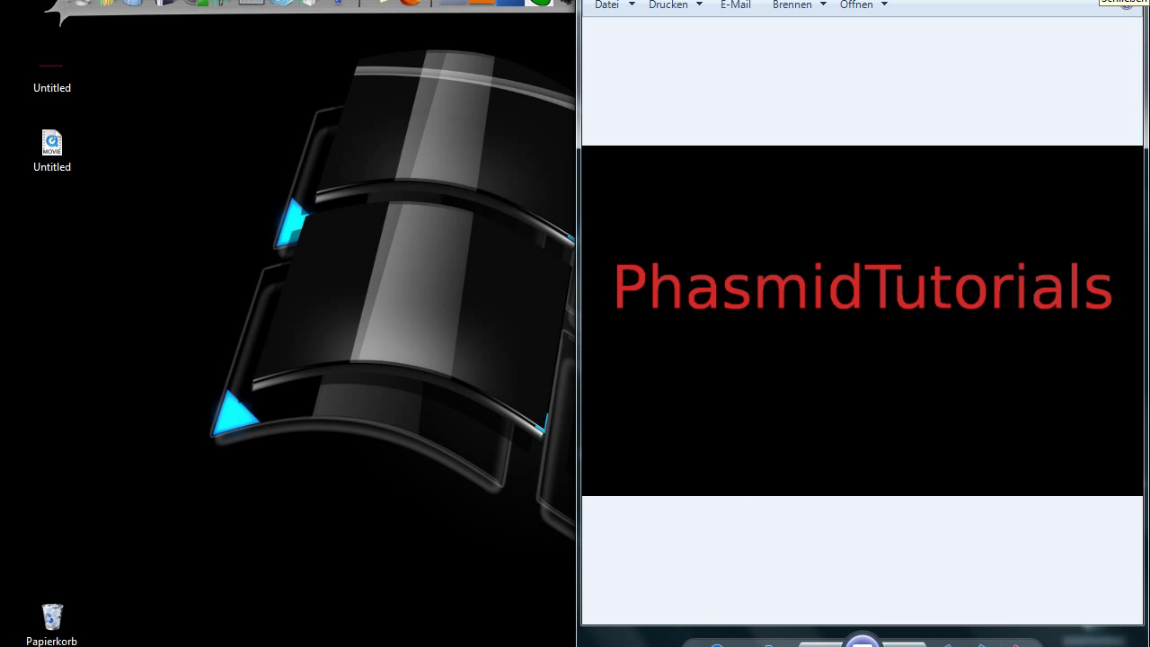
click(1128, 3)
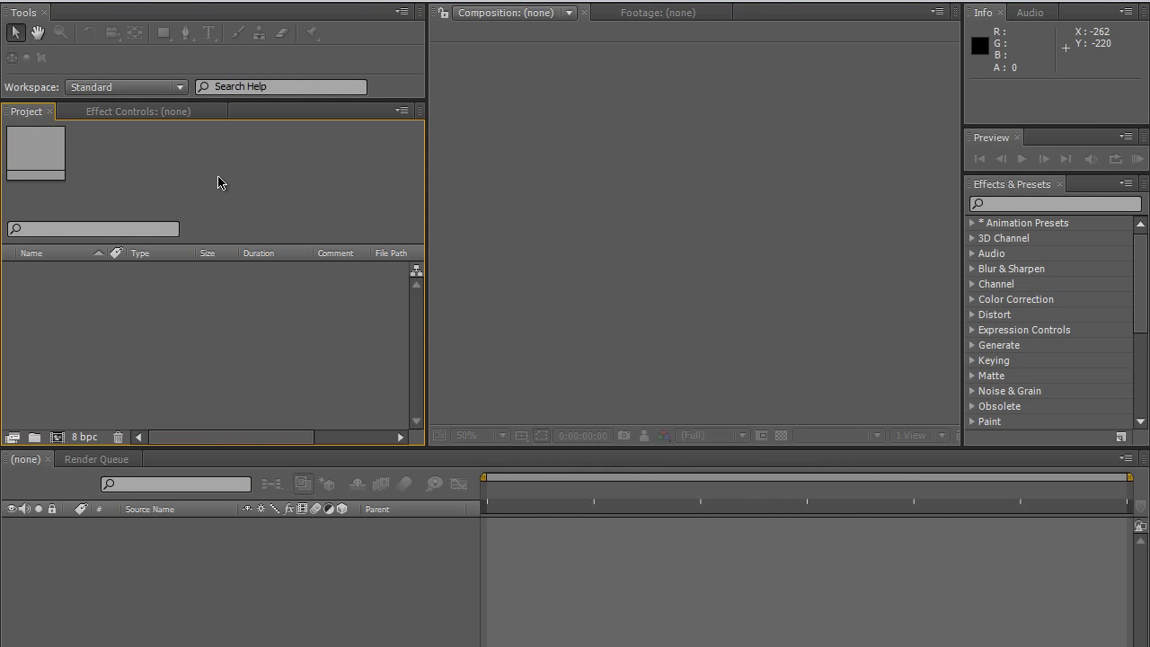
Import the Untitled logo image from the desktop into the Project panel.
key(super+Down)
drag(47, 70, 117, 446)
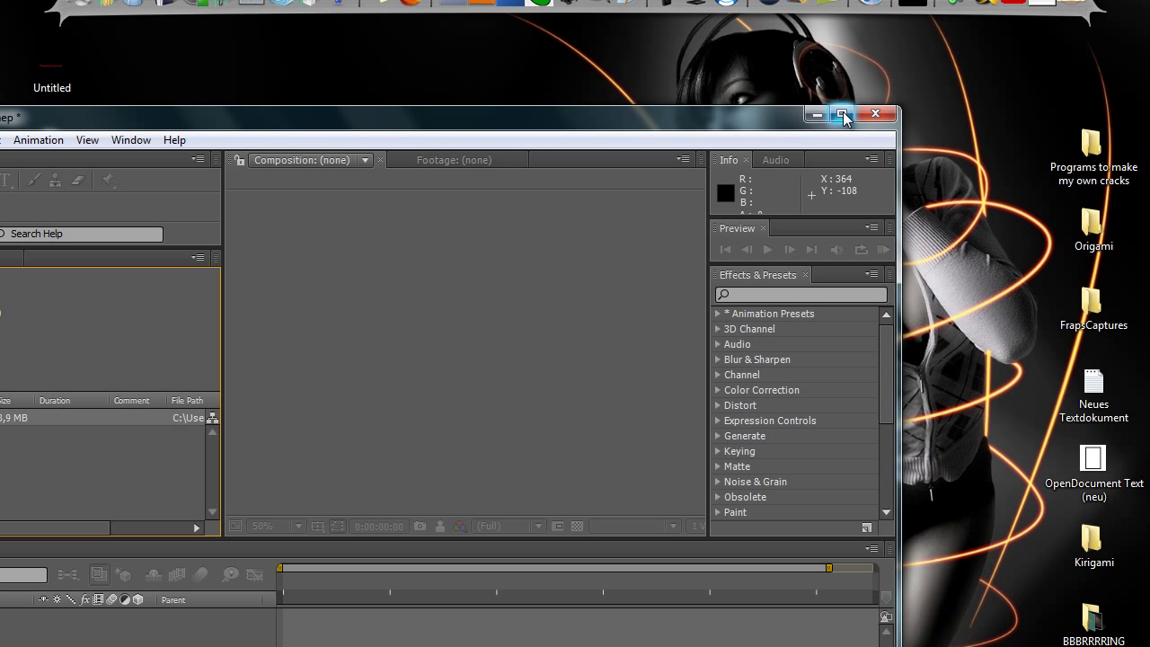
click(841, 114)
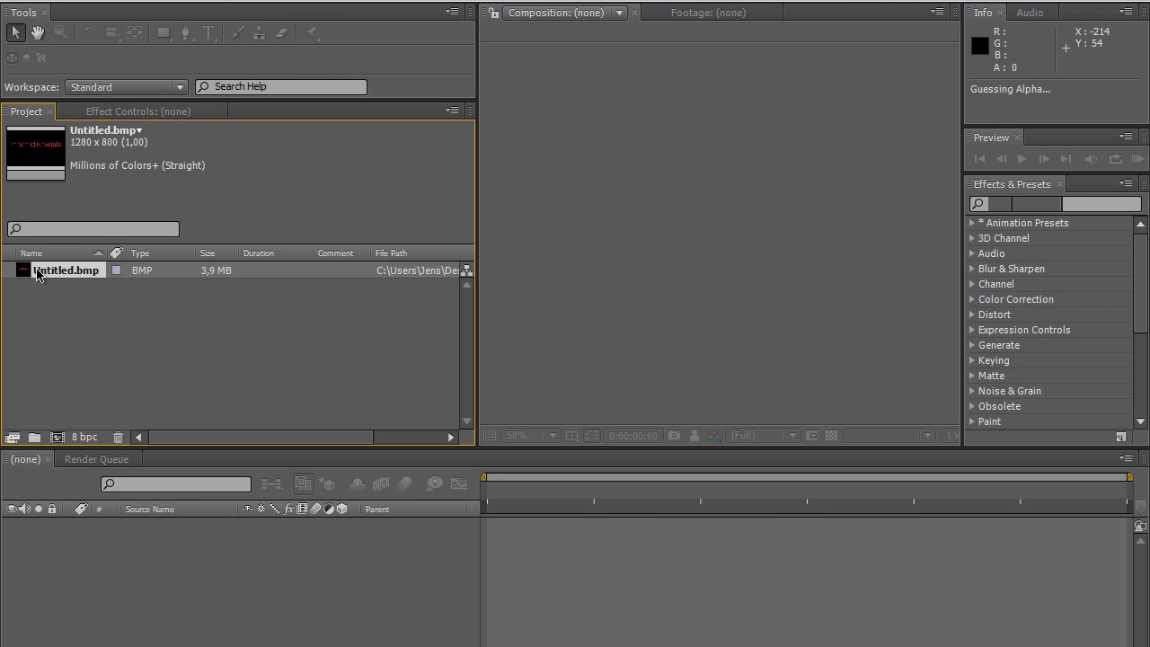
Create a new 1280x800, 5-second Untitled composition from Untitled.bmp.
drag(38, 274, 61, 439)
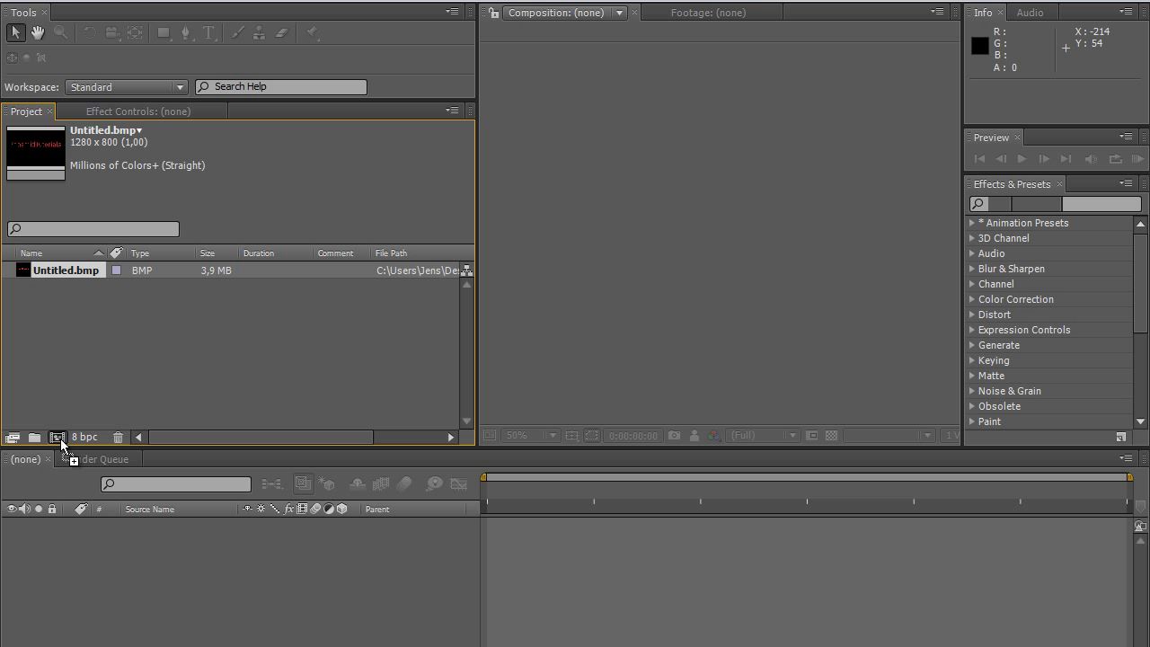
drag(61, 439, 132, 392)
drag(27, 277, 54, 440)
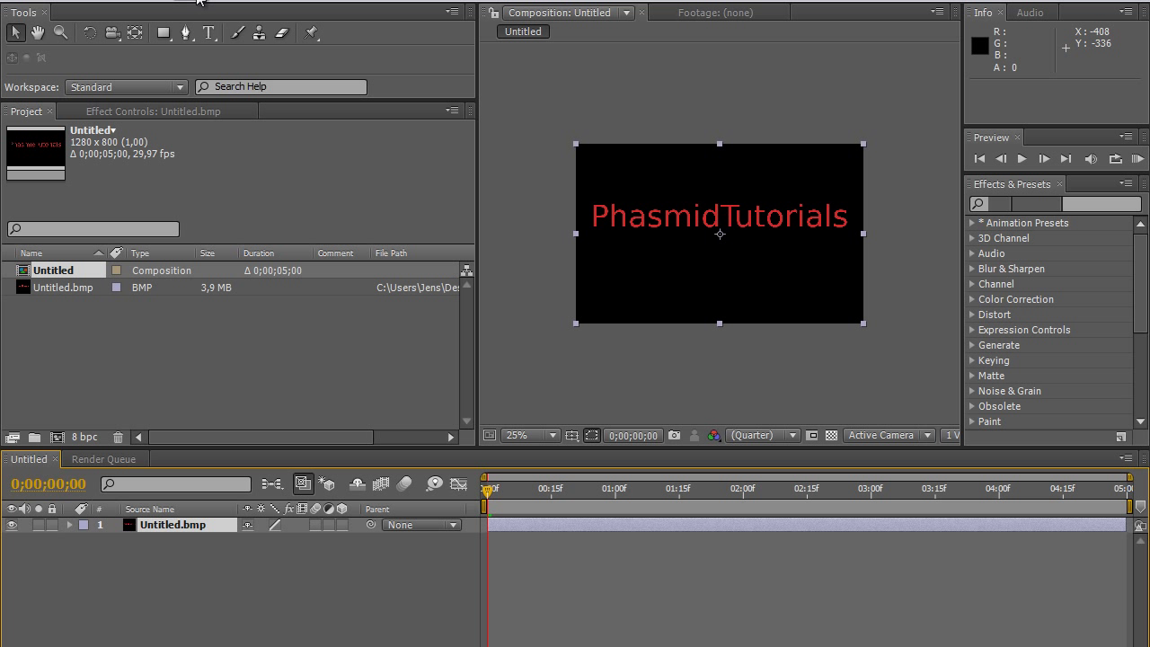
click(832, 435)
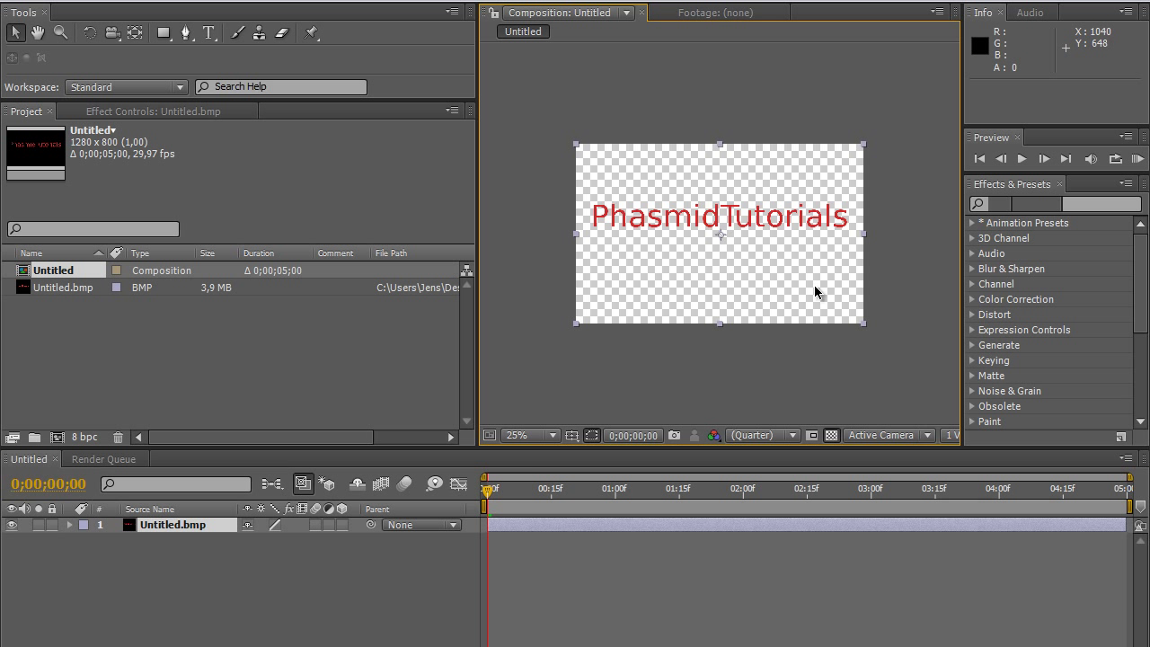
click(832, 436)
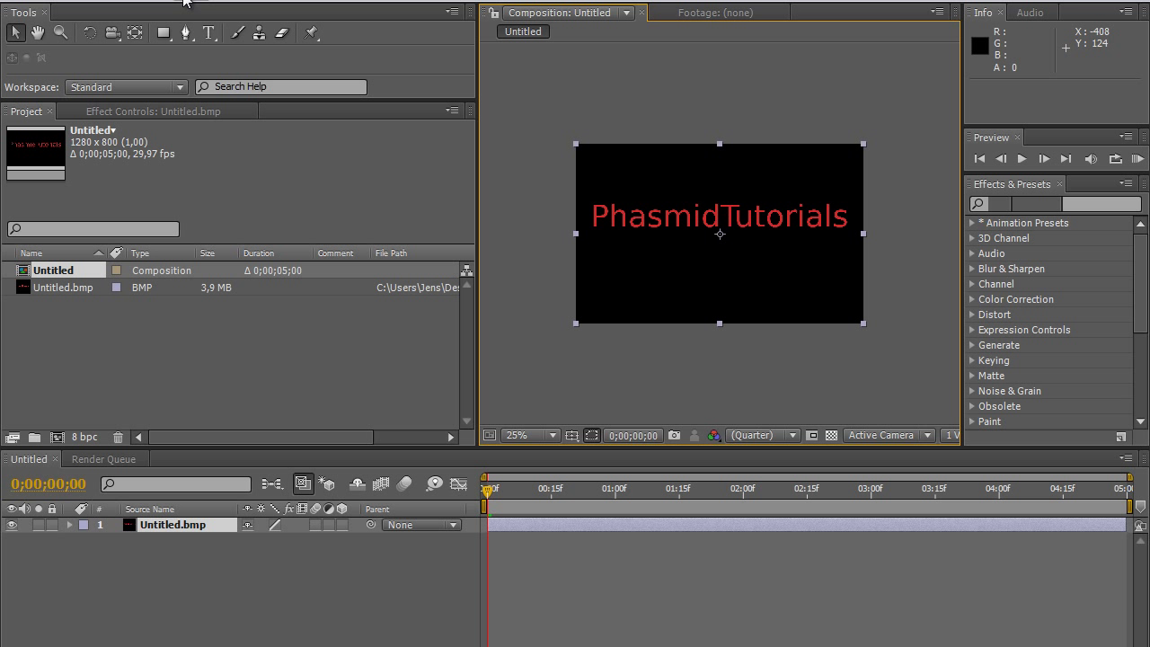
Apply Effect > Generate > CC Light Sweep to the Untitled.bmp layer.
click(169, 524)
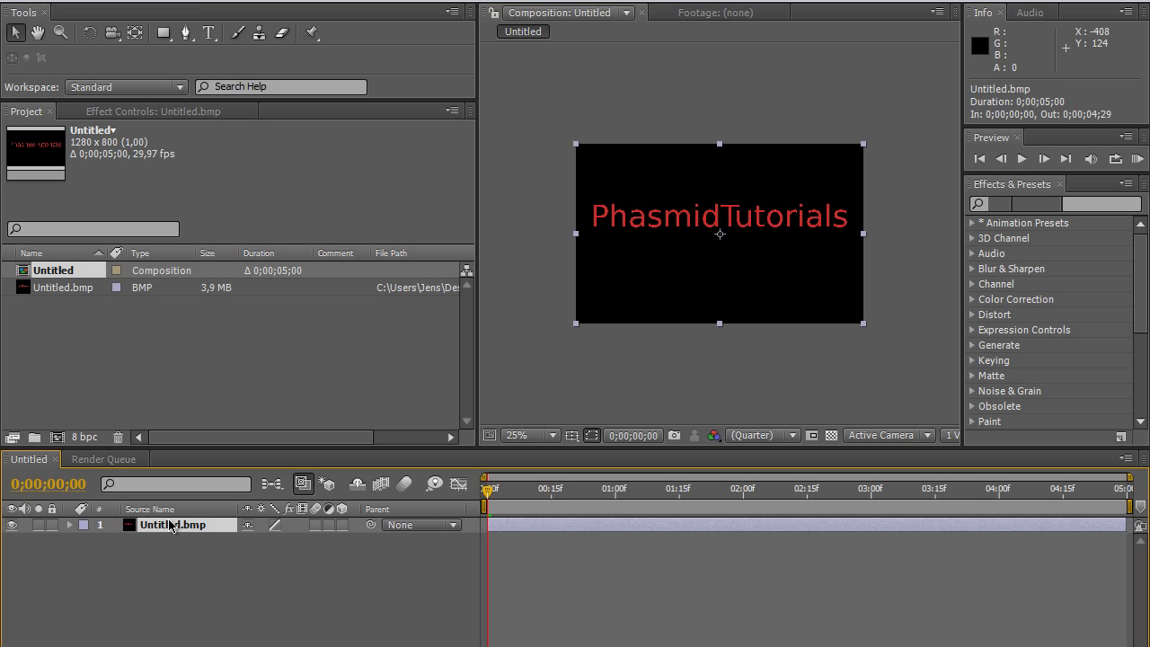
click(178, 1)
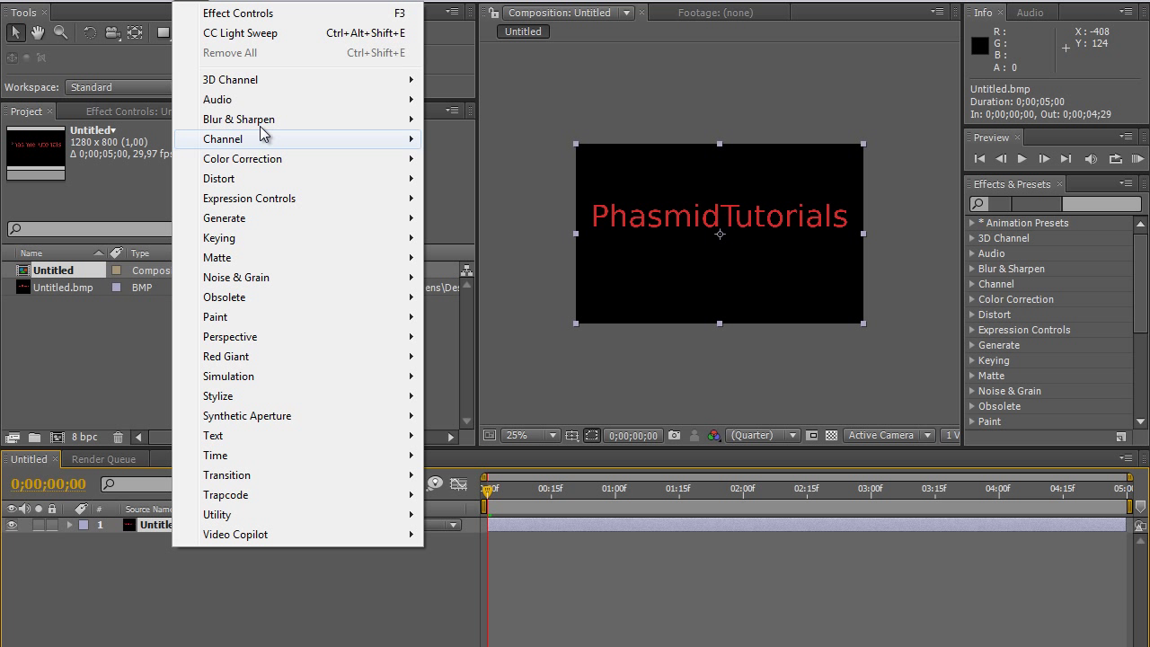
mouse_move(284, 221)
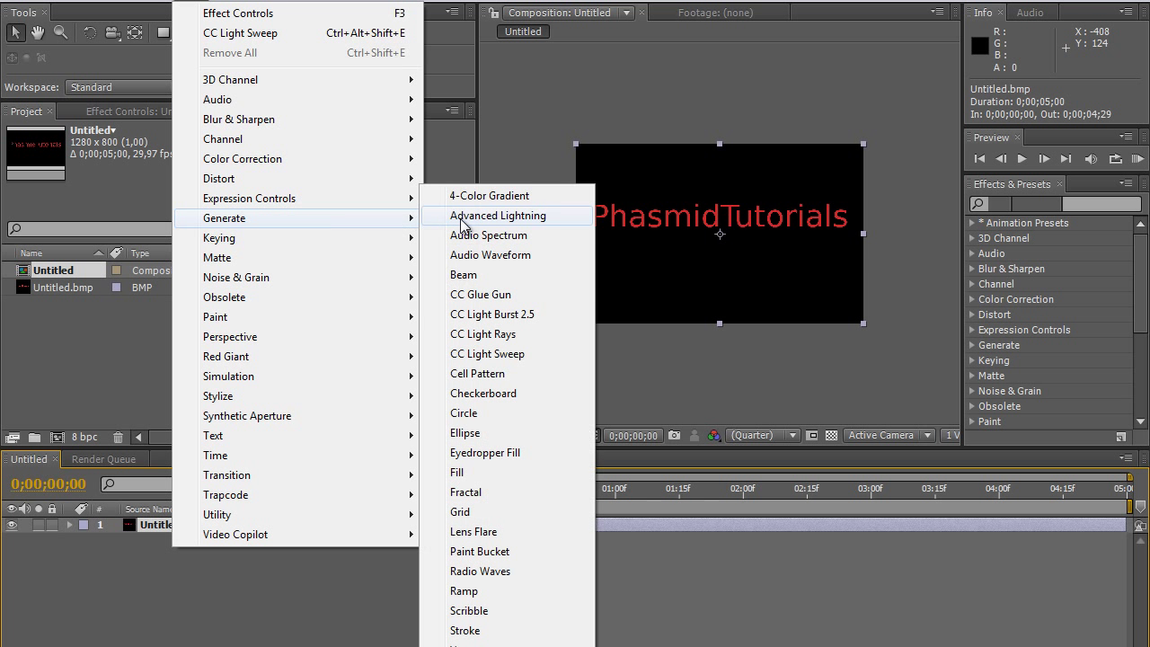
click(508, 357)
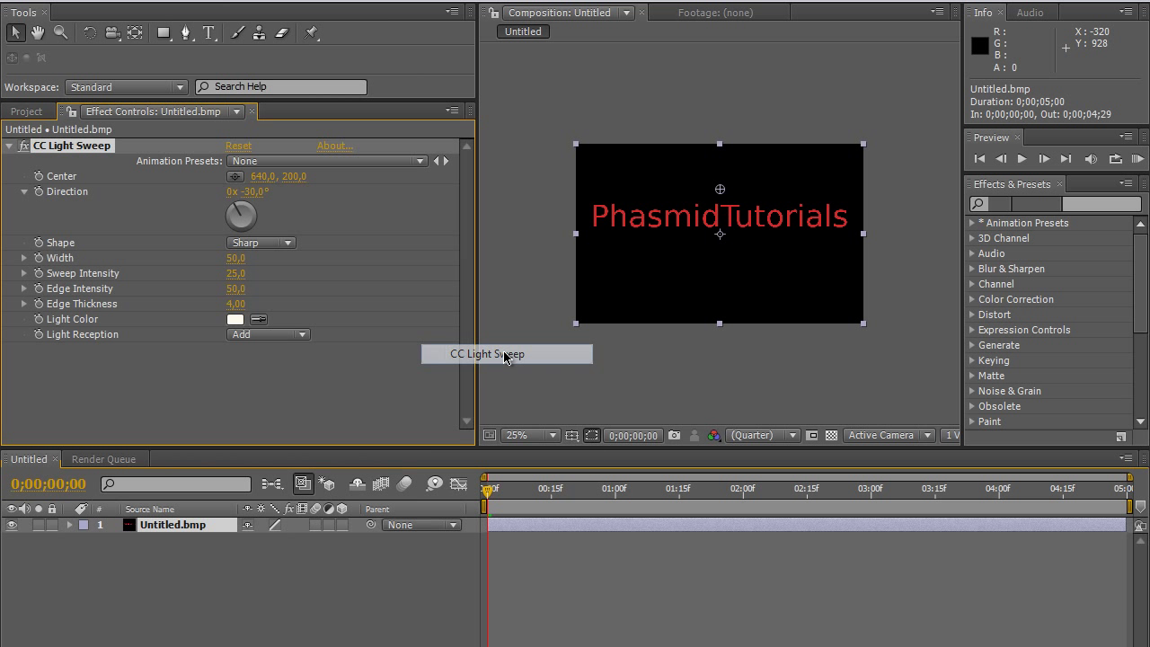
At 50% zoom, drag the CC Light Sweep center past the comp's left edge to -122, 216.
drag(719, 191, 706, 192)
key(period)
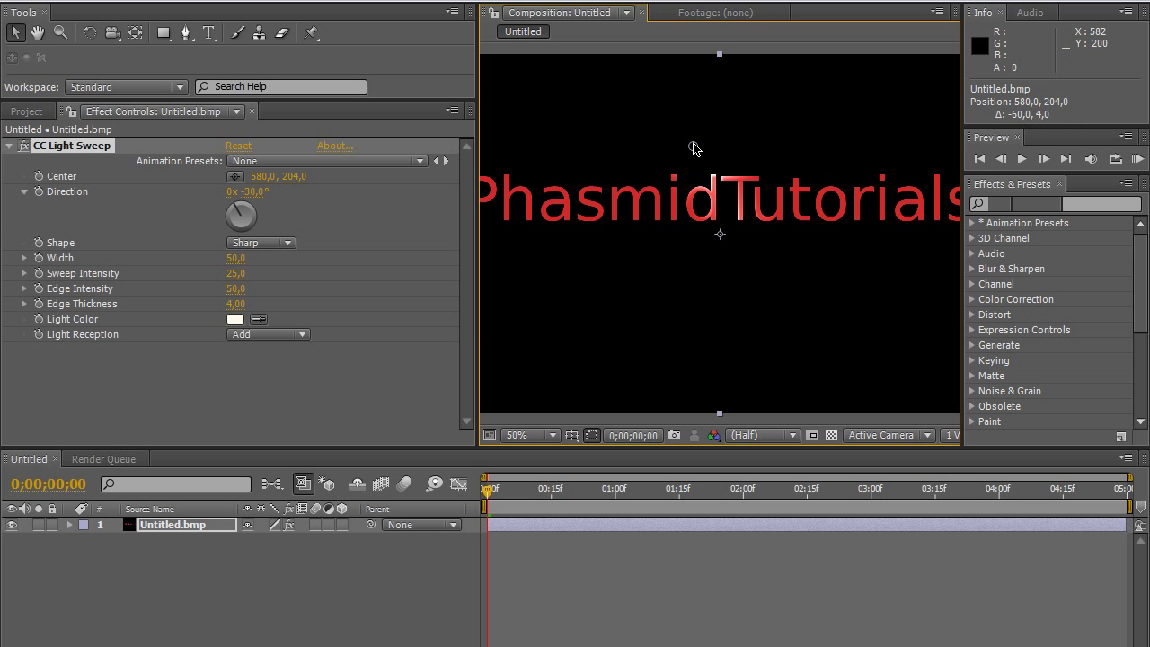
drag(693, 146, 635, 155)
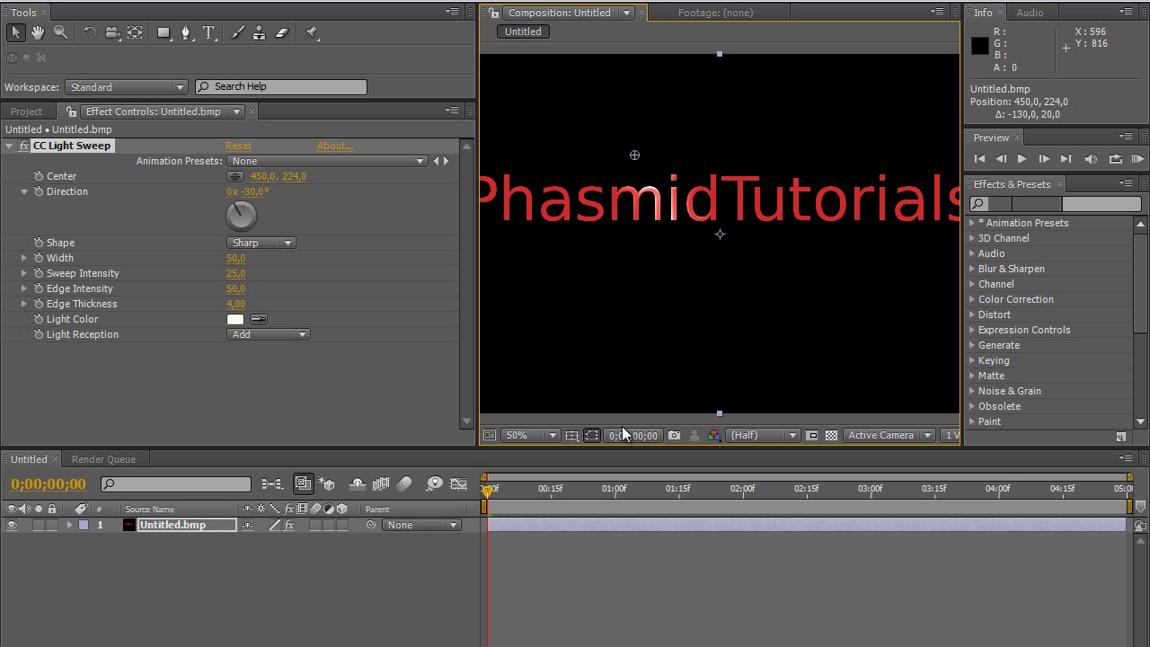
drag(584, 243, 854, 323)
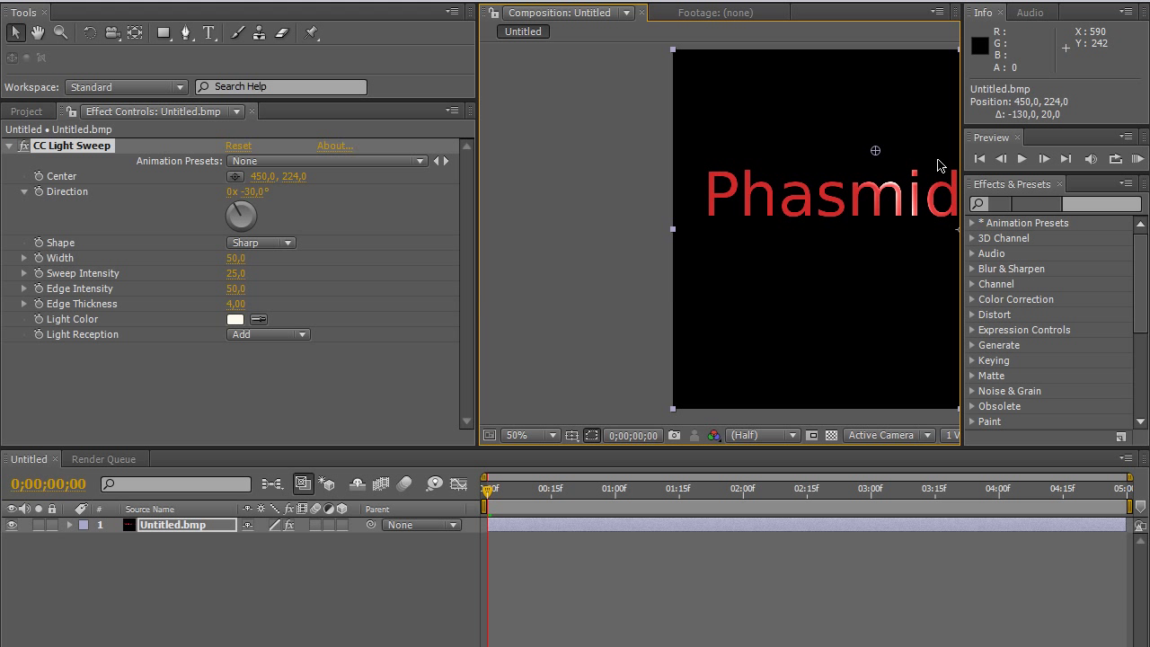
drag(885, 156, 622, 152)
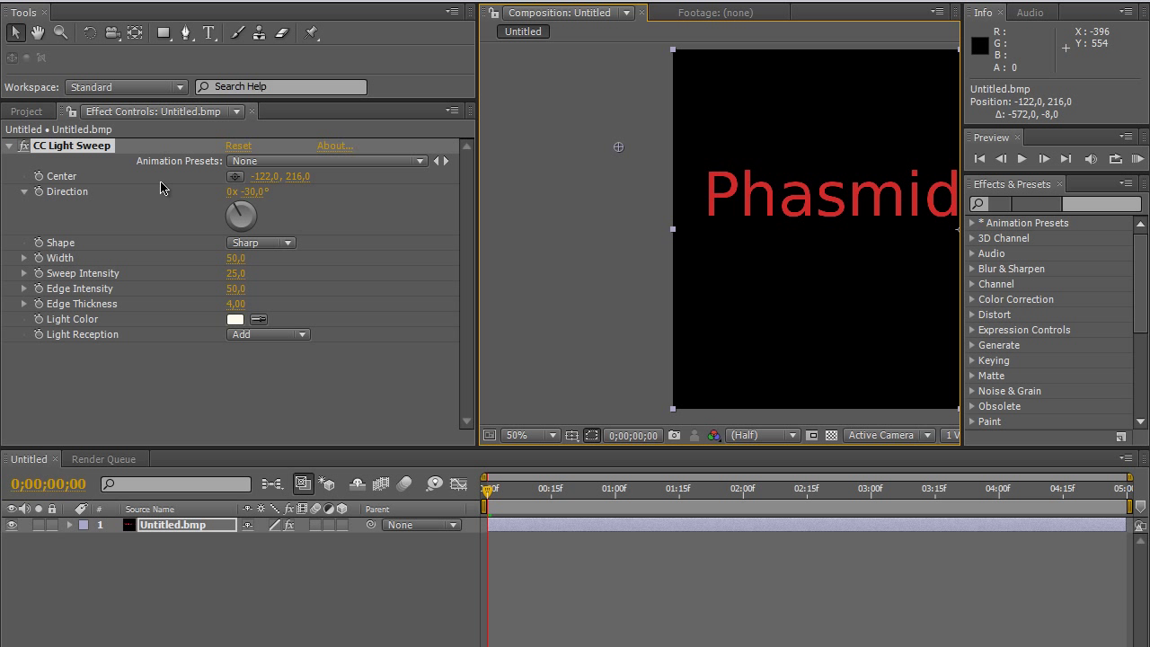
Keyframe the sweep Center at -122, 216 at 0;00 and 1334, 216 at 1;15.
click(38, 177)
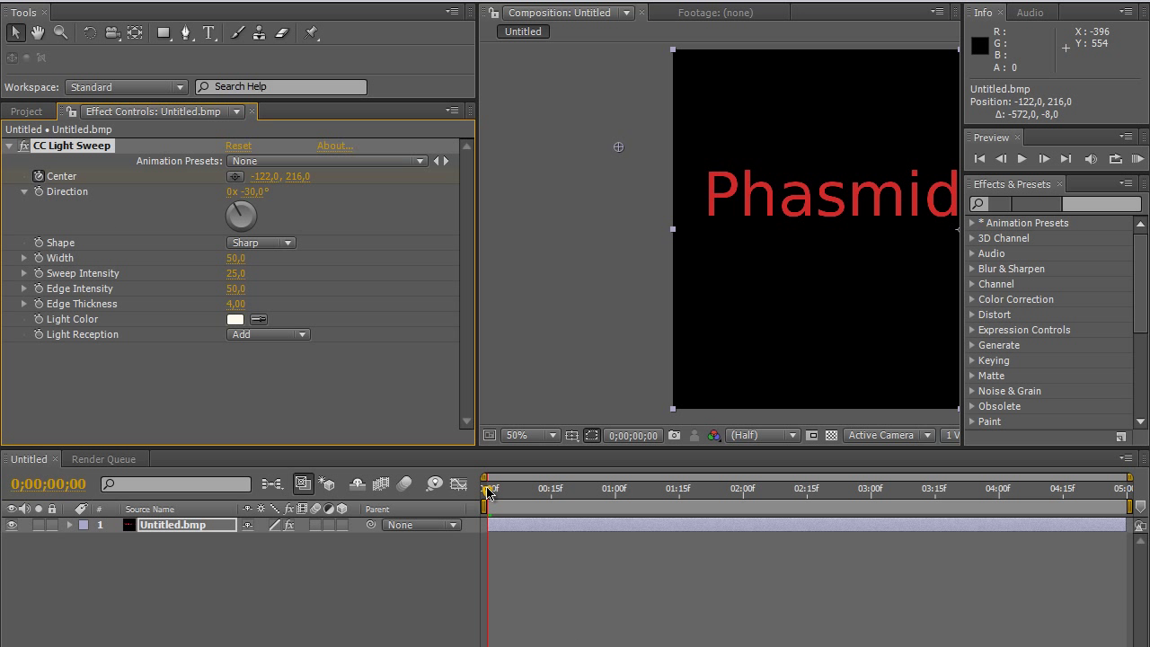
drag(486, 491, 681, 489)
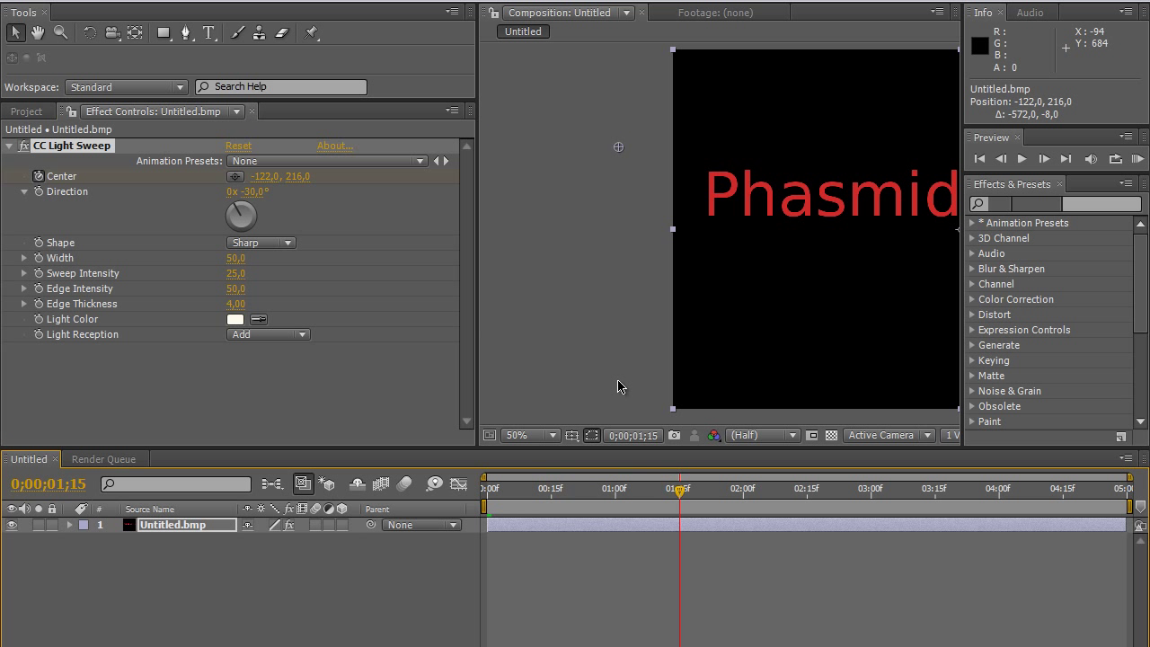
scroll(816, 228, down, 2)
drag(847, 225, 683, 233)
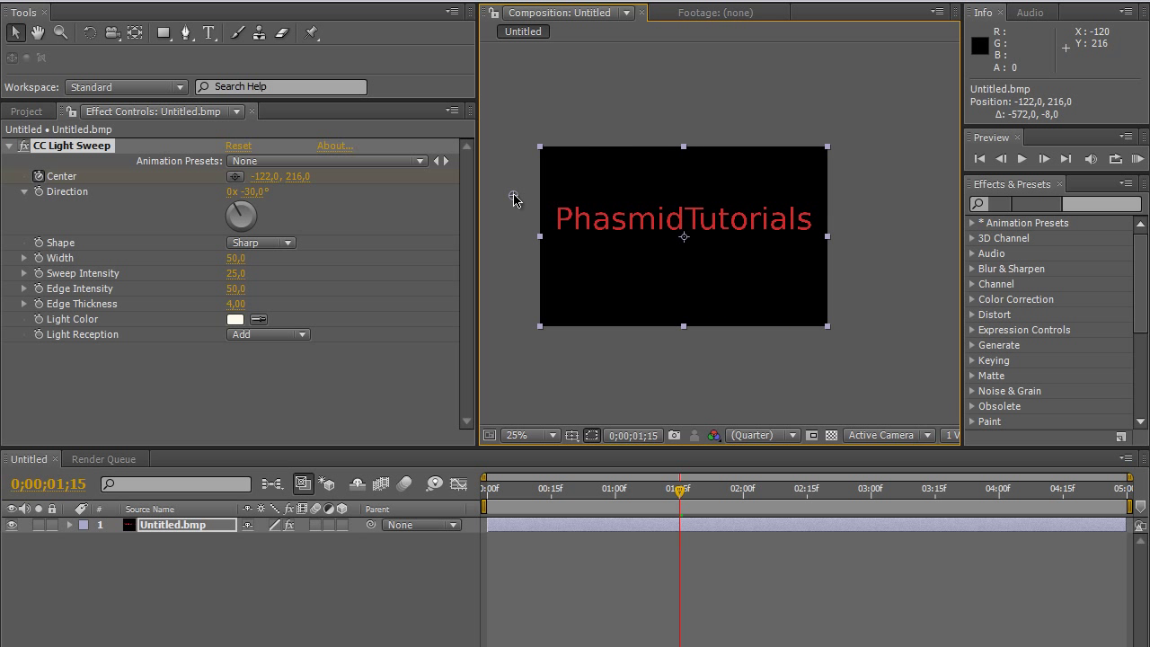
drag(514, 198, 840, 196)
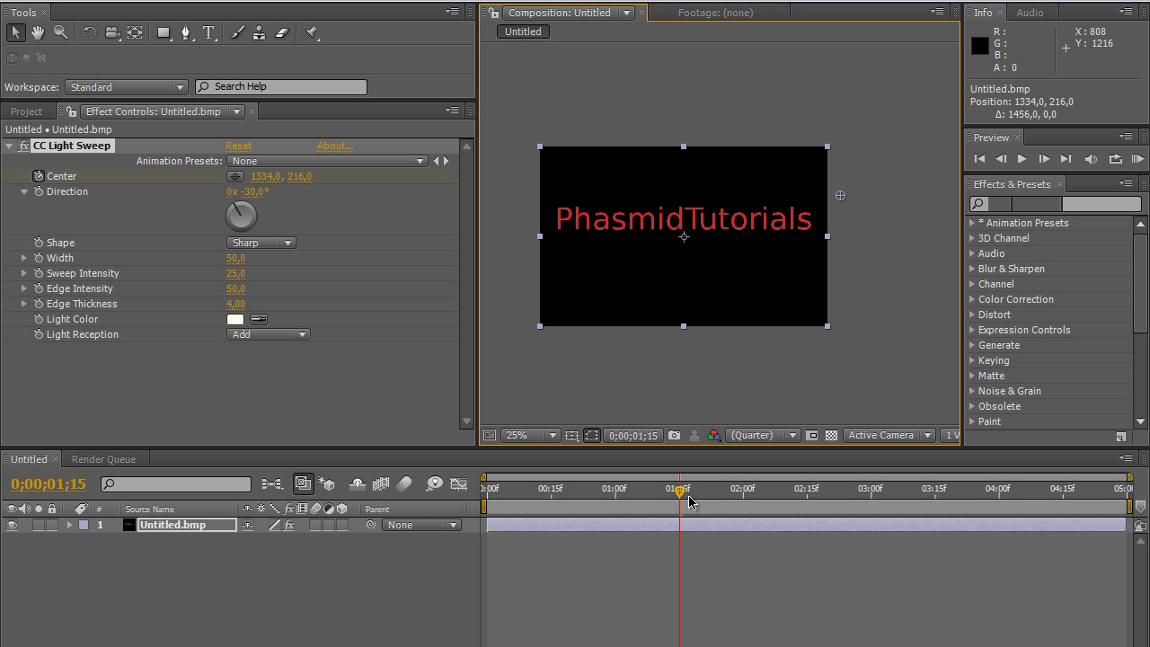
key(Home)
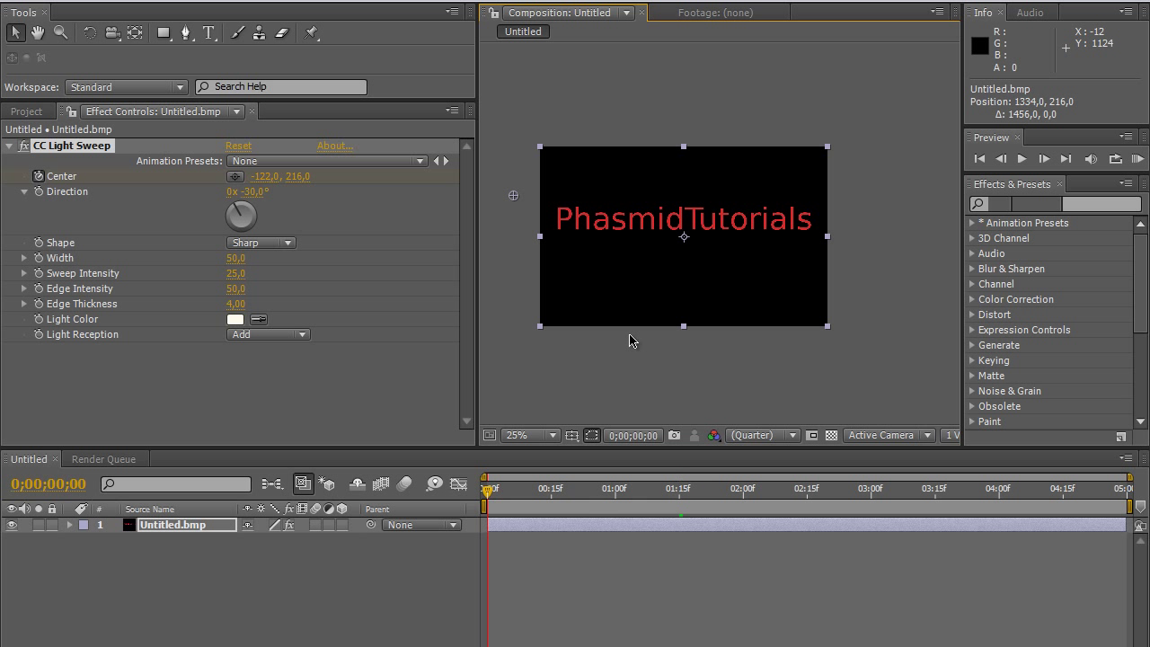
click(1137, 159)
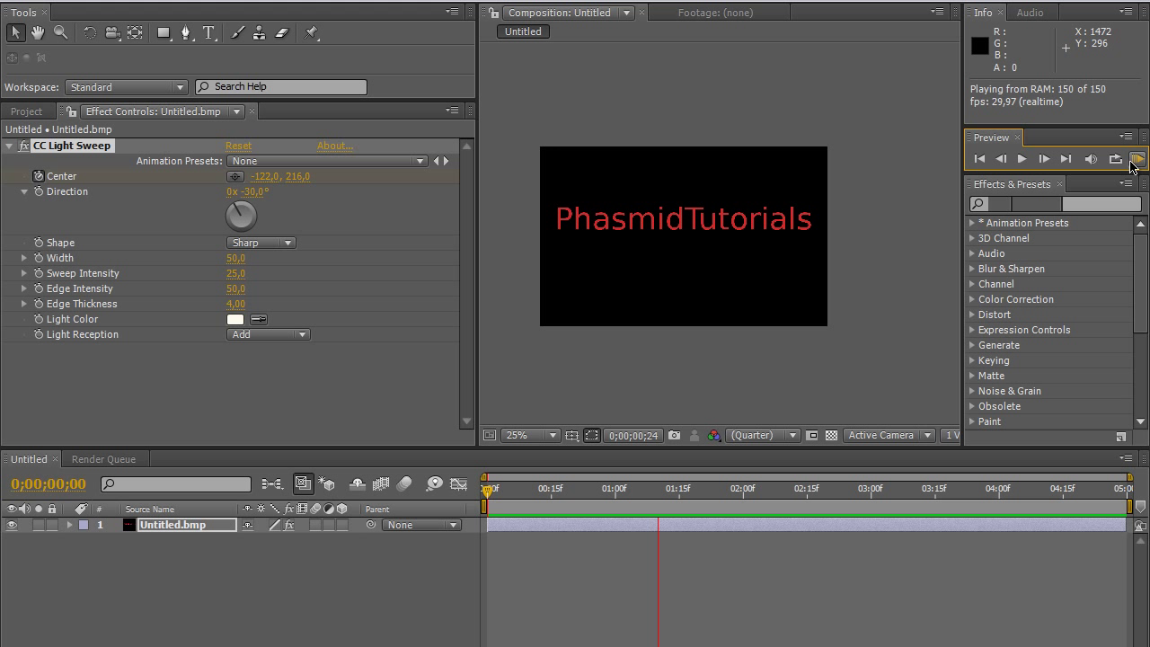
click(981, 160)
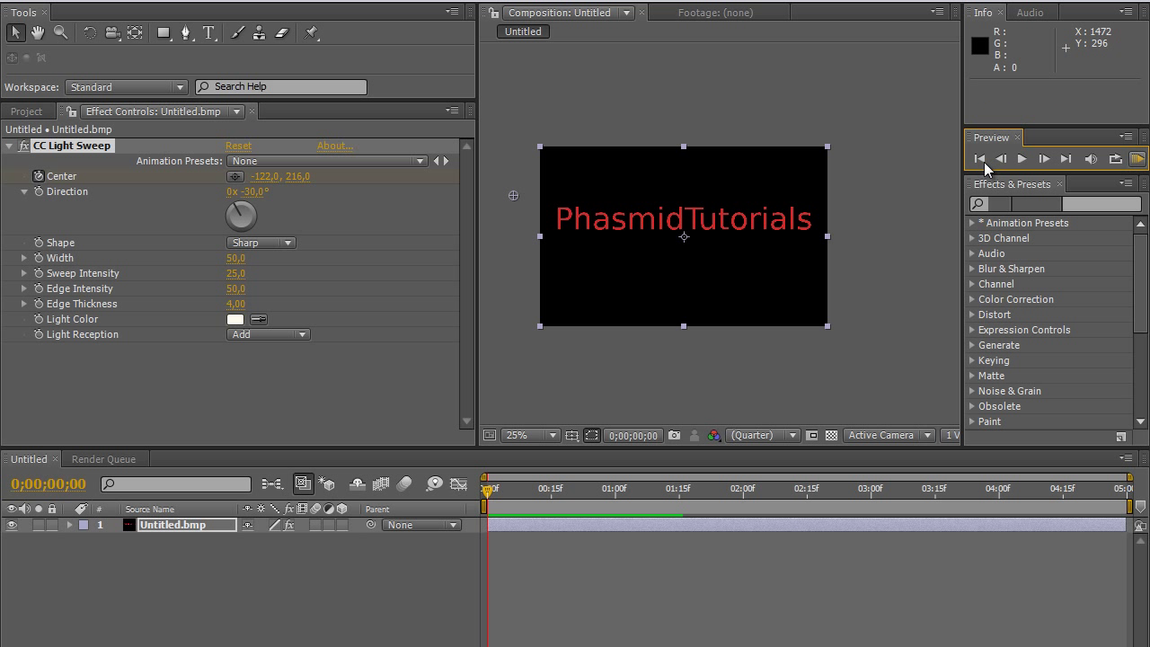
click(1023, 159)
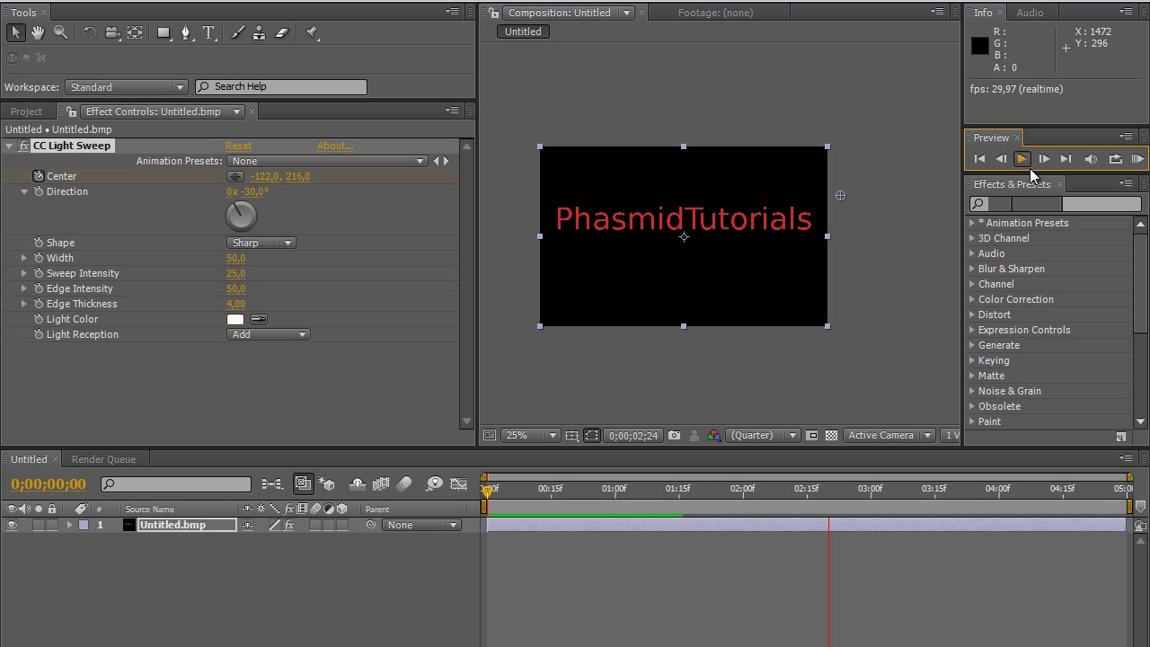
click(1001, 159)
click(1001, 159)
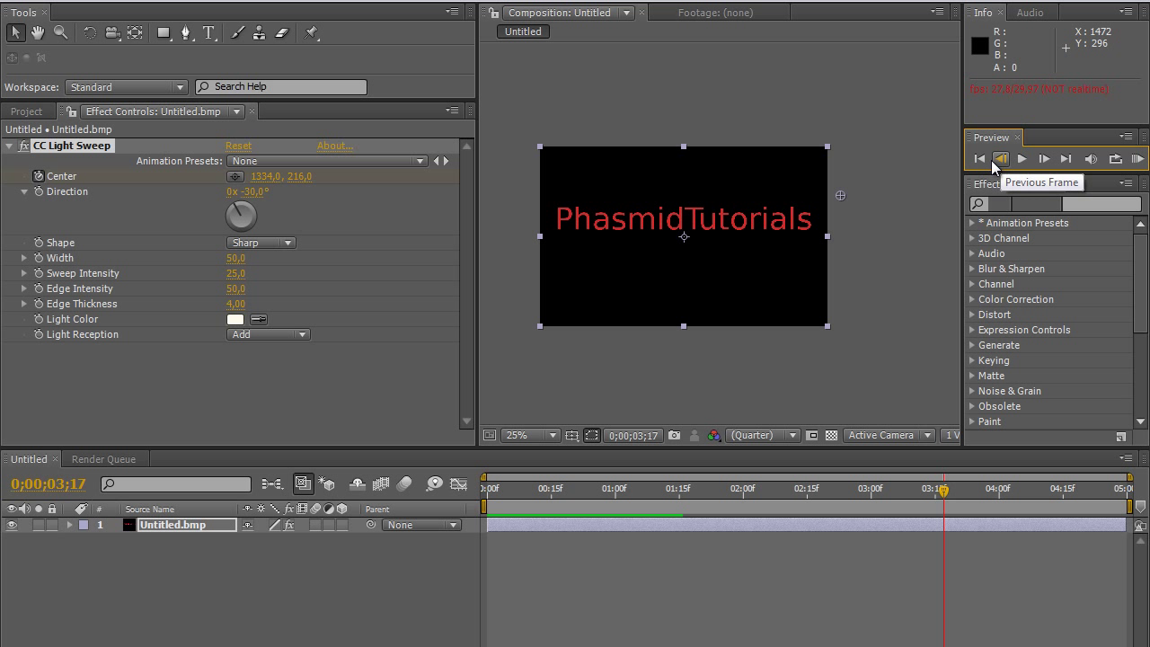
click(979, 159)
scroll(680, 241, up, 5)
scroll(656, 289, down, 2)
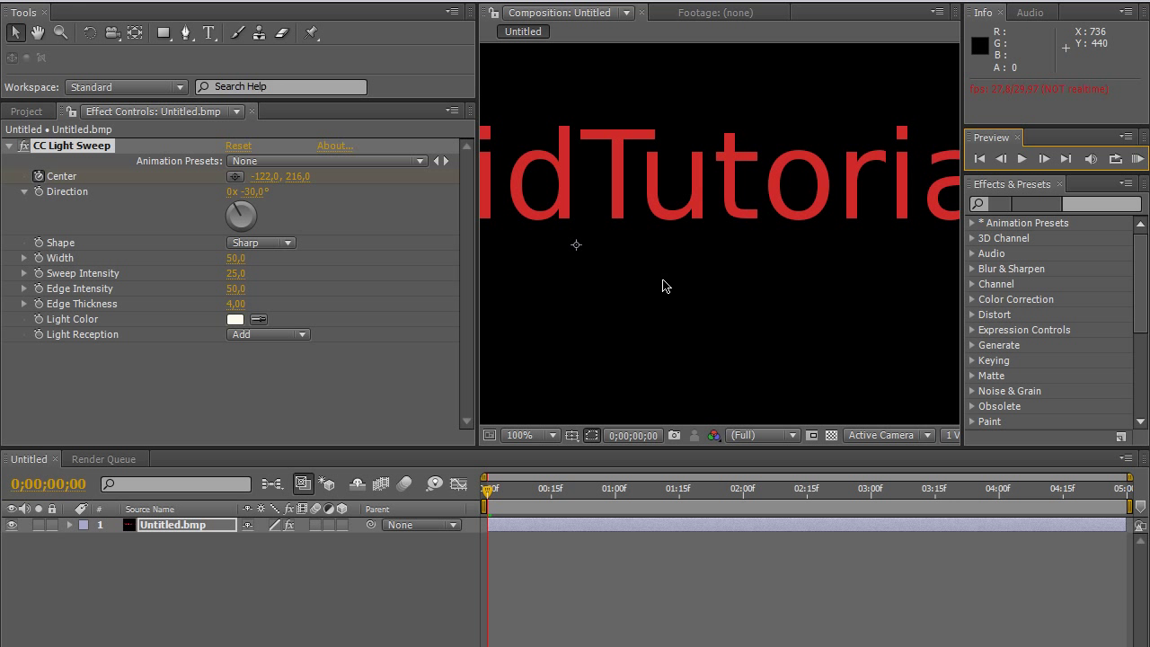
drag(673, 240, 1145, 251)
click(1022, 159)
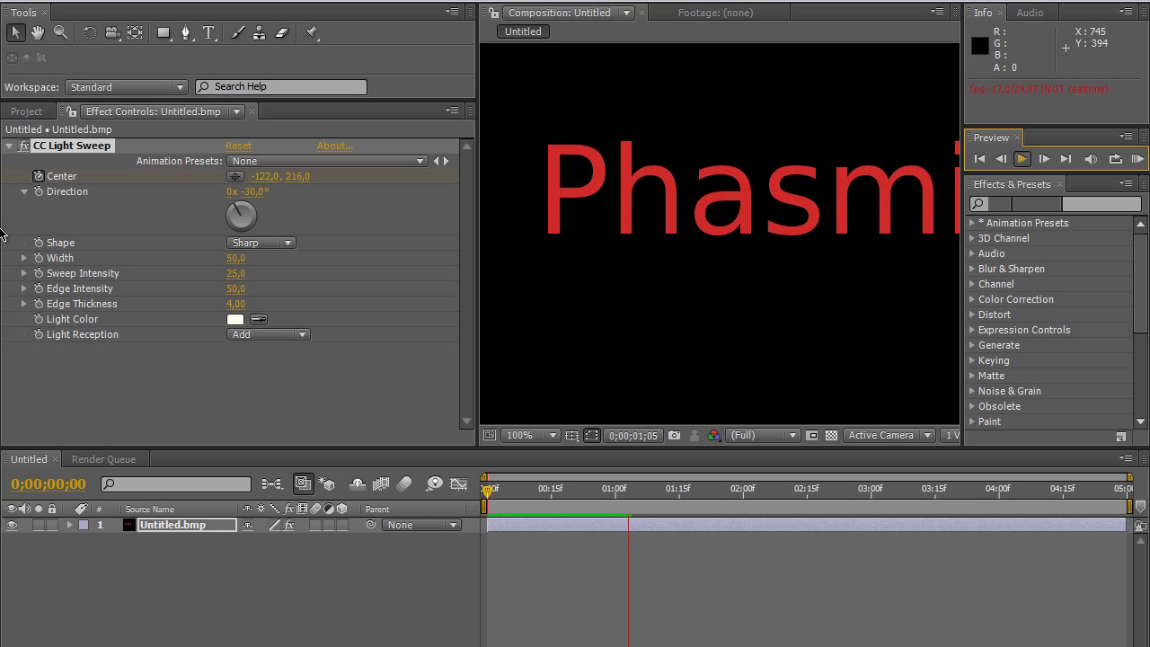
click(999, 164)
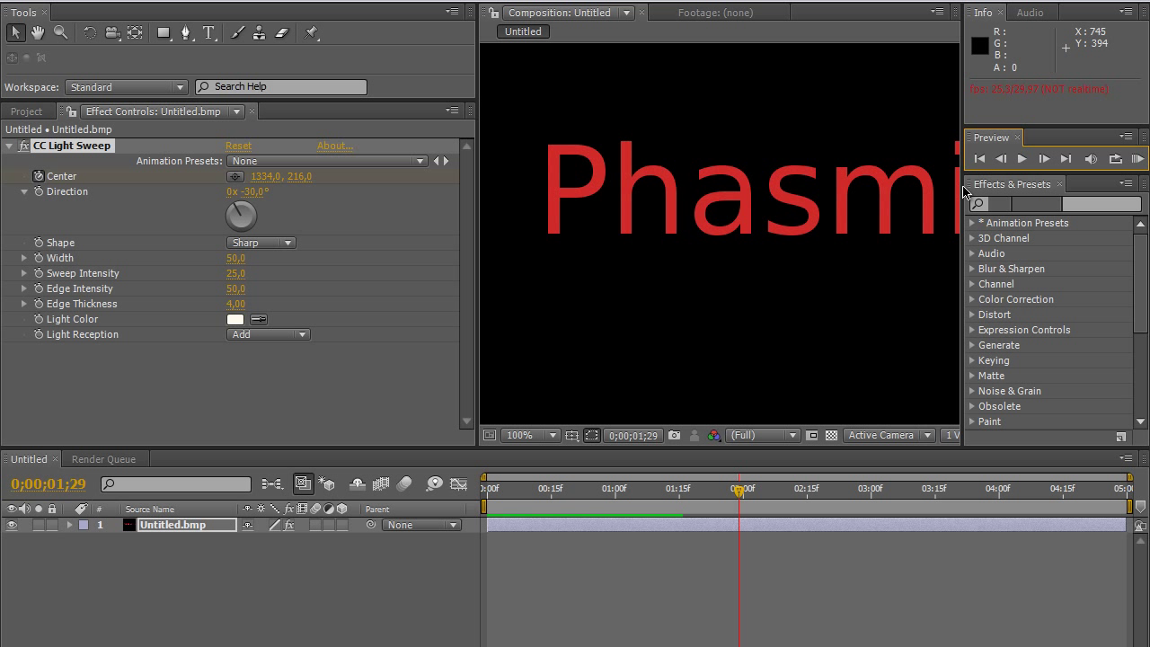
Reveal the Center keyframes with U and drag the second from 1;15 to 2;15.
click(229, 519)
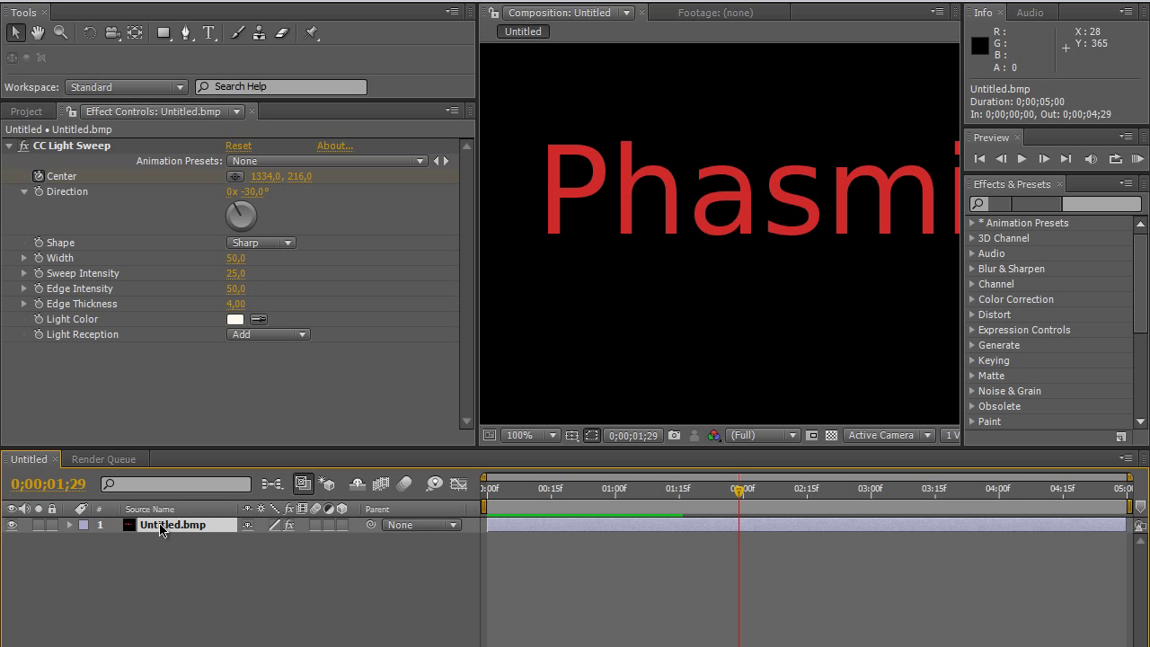
key(u)
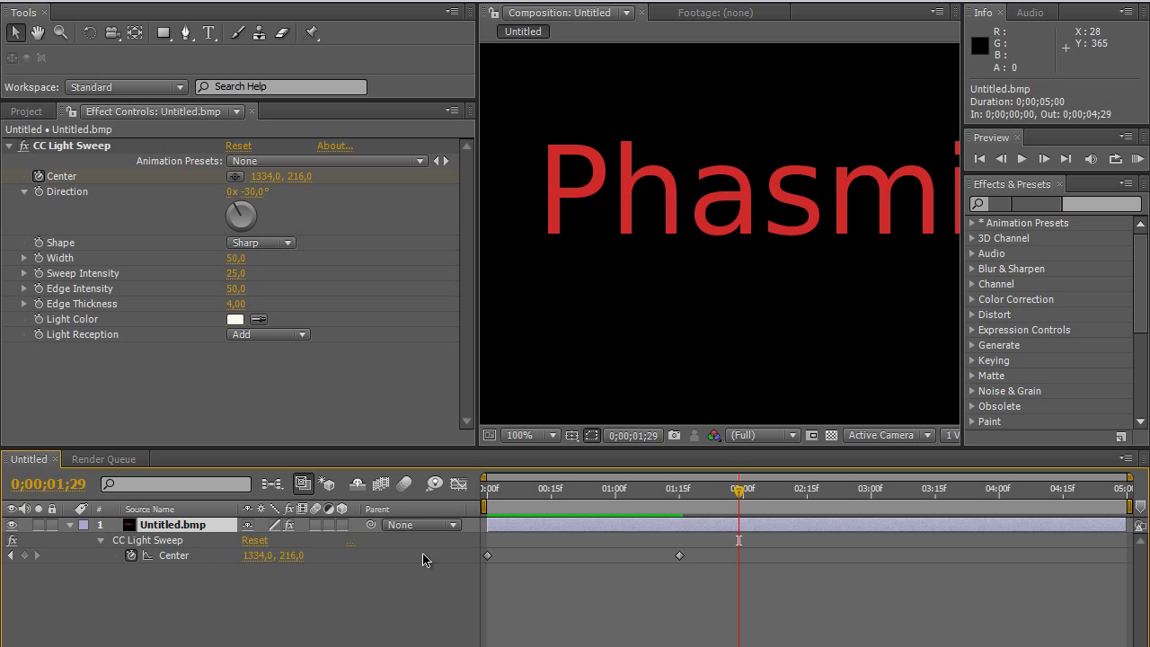
key(comma)
key(comma)
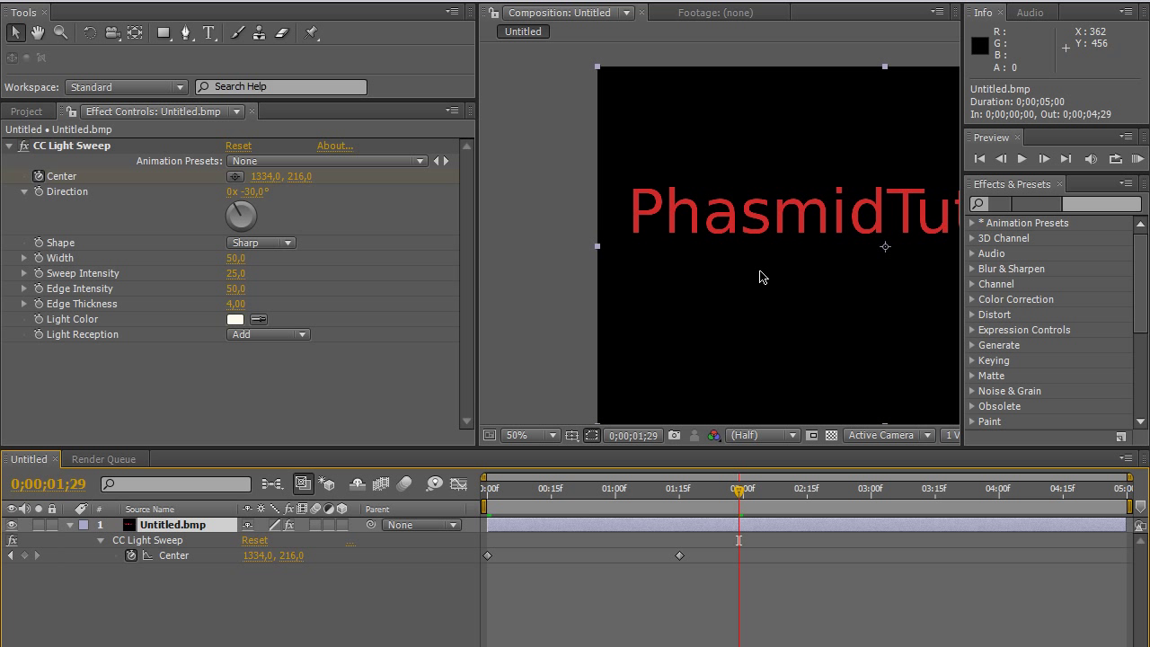
drag(812, 225, 665, 245)
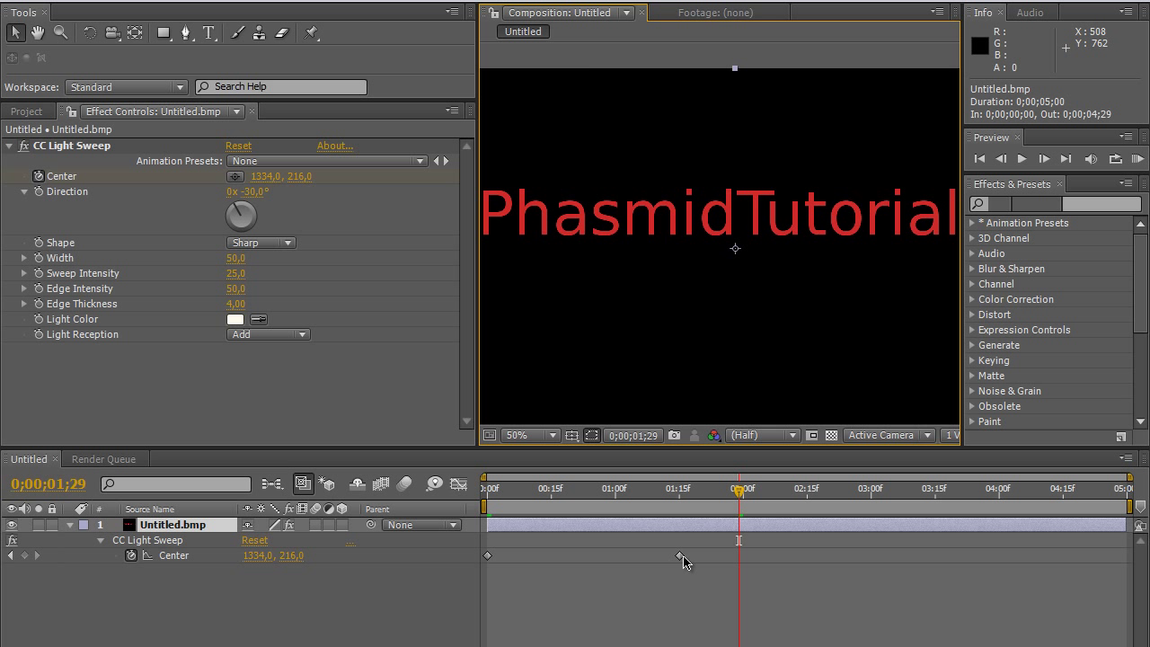
drag(681, 559, 812, 551)
drag(738, 490, 486, 490)
click(1022, 159)
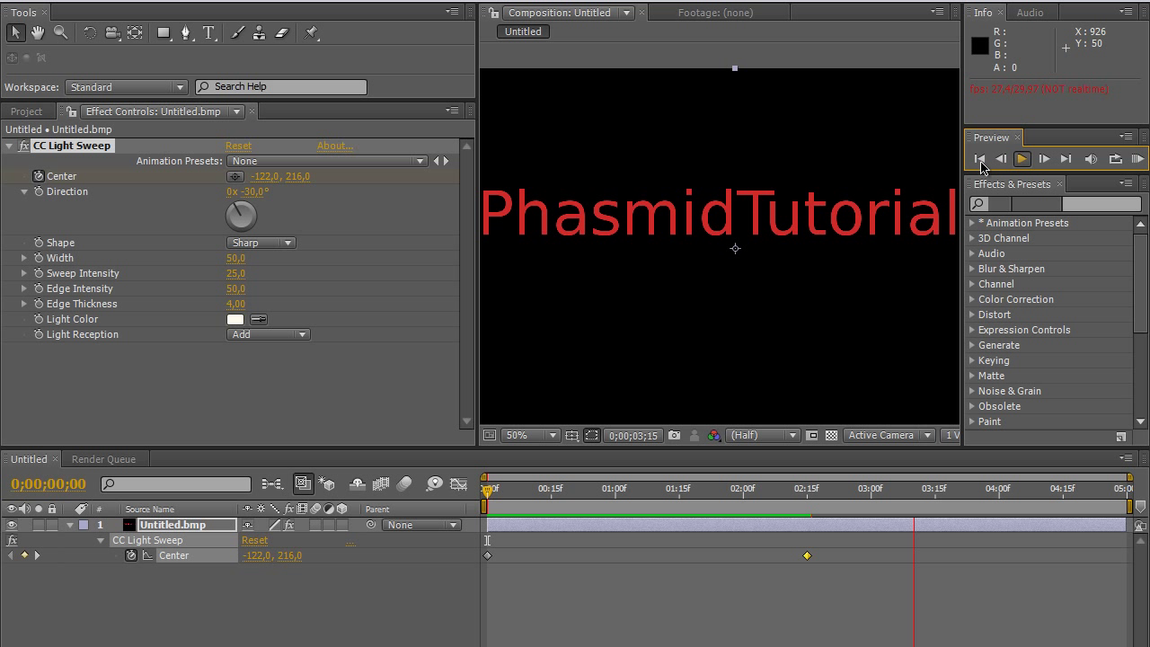
click(980, 159)
click(1022, 159)
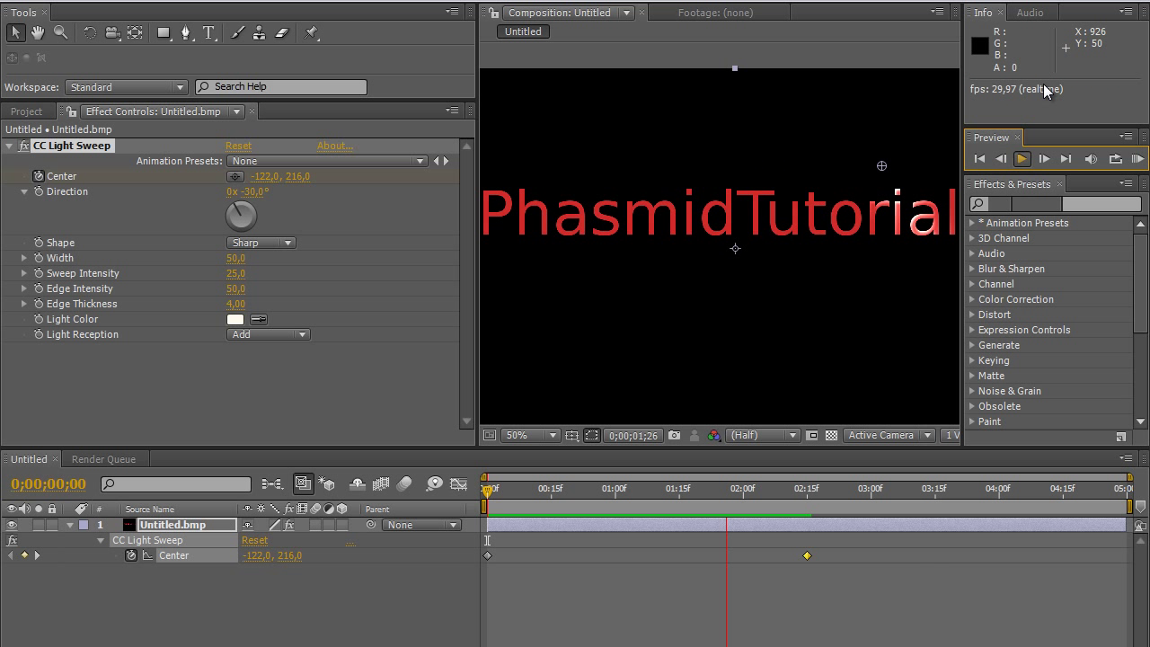